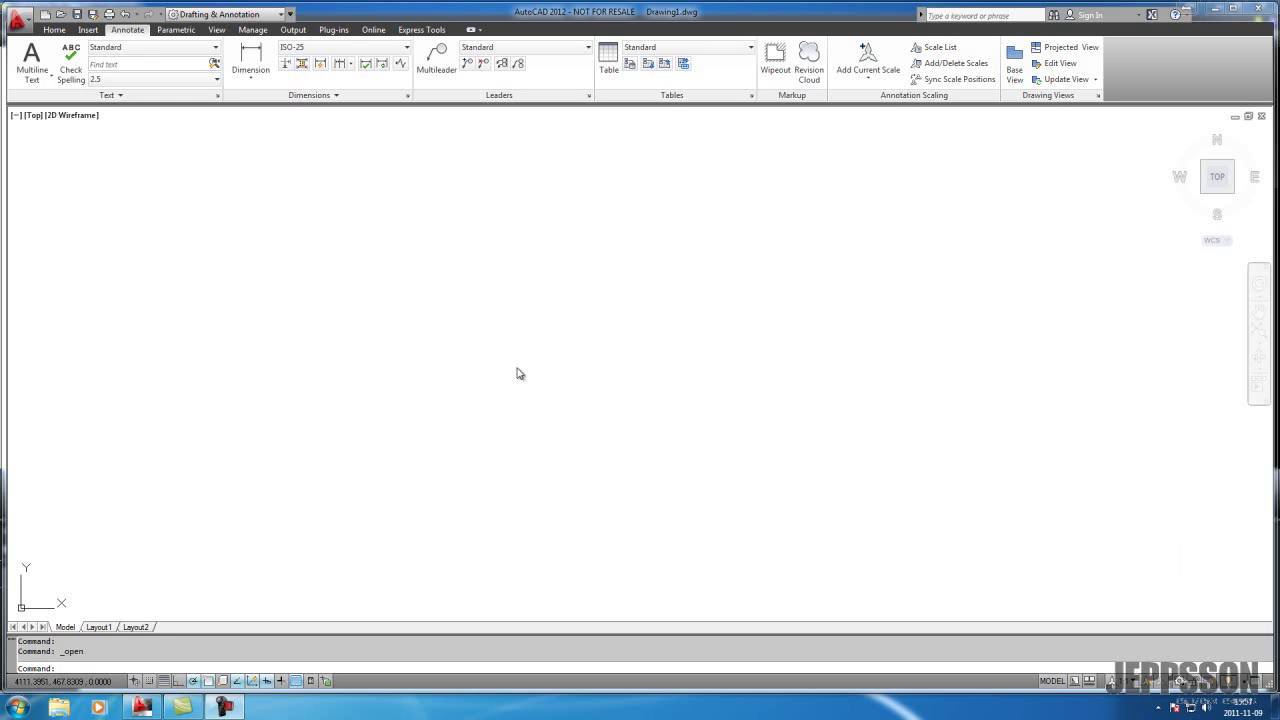
Open the dokument1 drawing with the shaded 3D bracket model
left_click(60, 16)
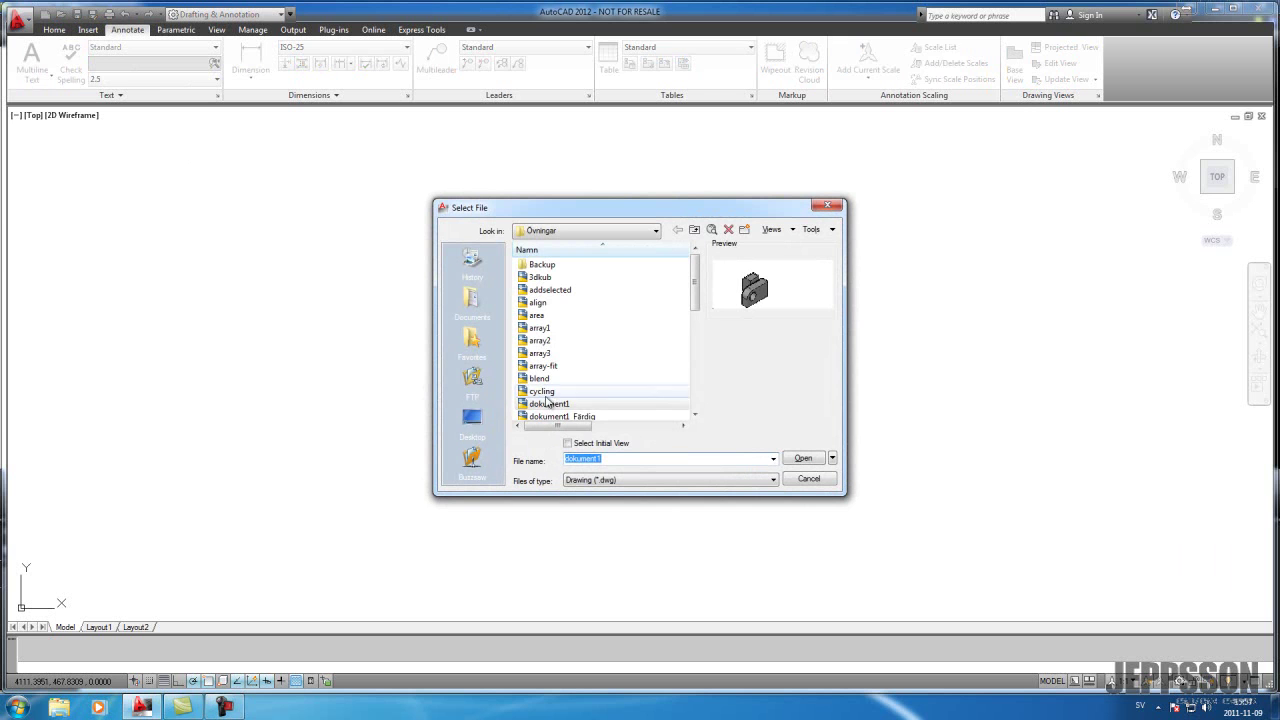
left_click(542, 403)
double_click(545, 404)
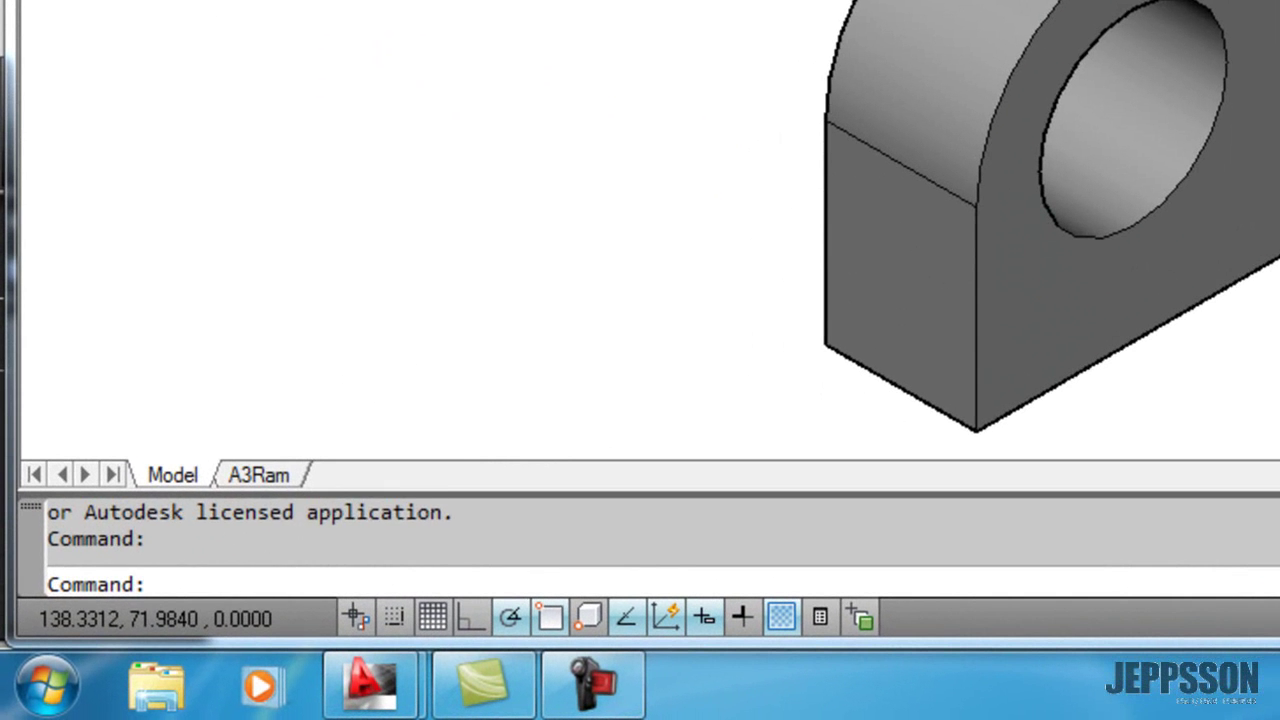
left_click(1015, 72)
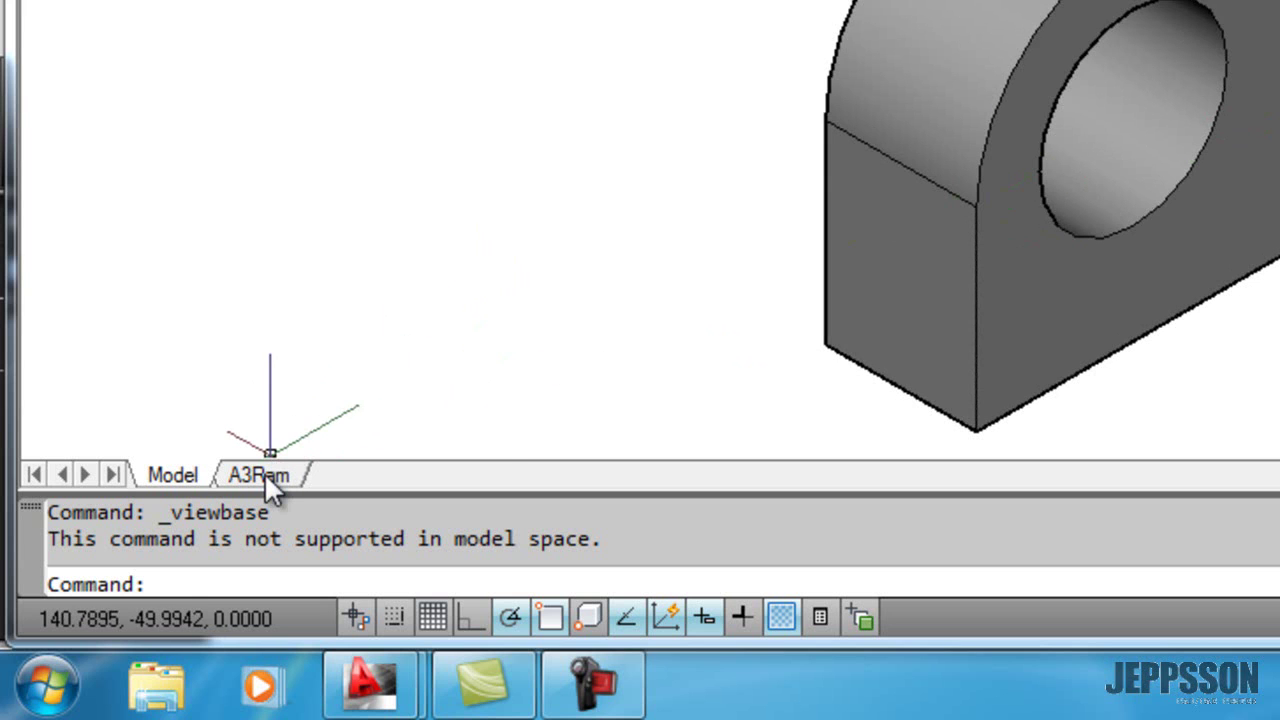
mouse_move(264, 472)
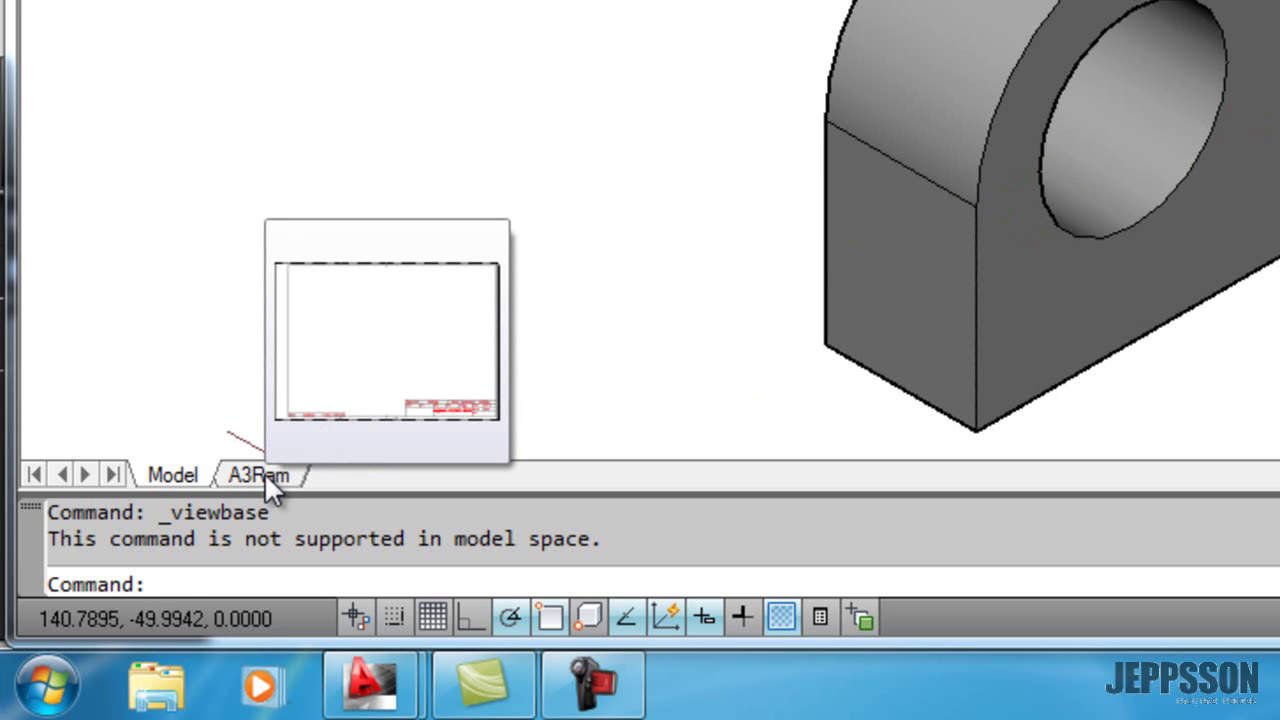
On the A3Ram layout, place a base view of the bracket at scale 2:1 left of centre
left_click(262, 474)
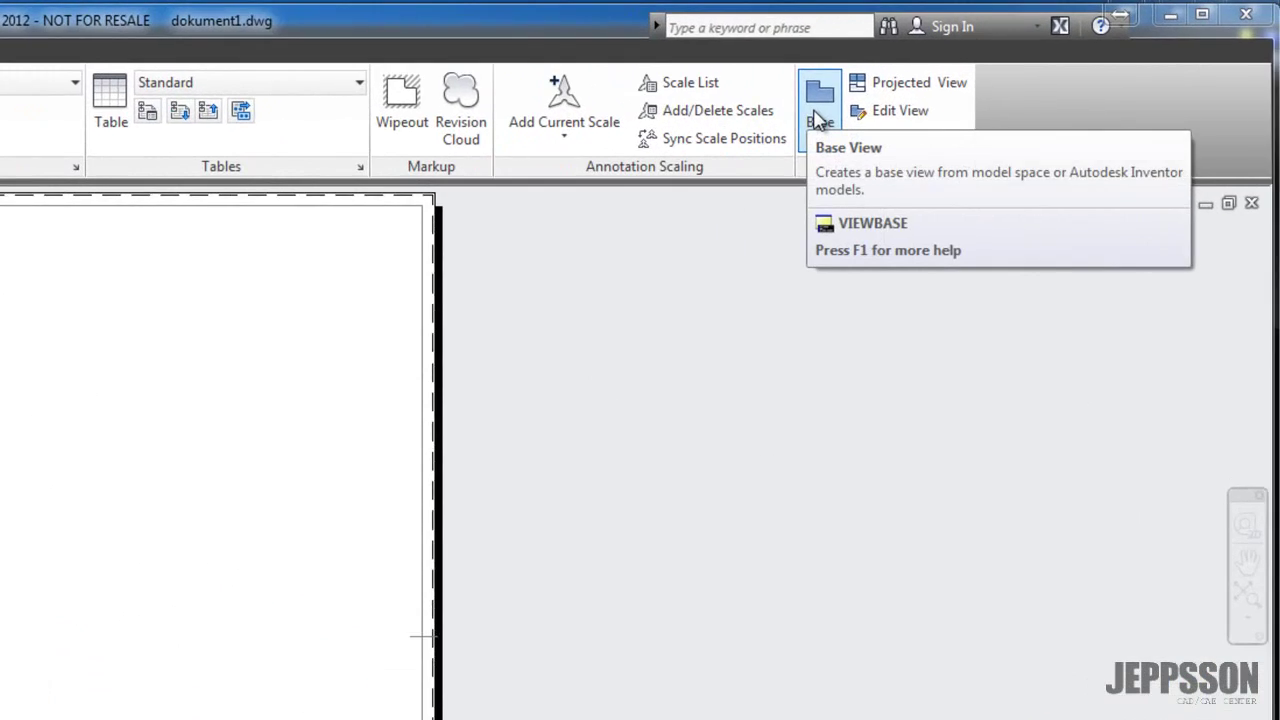
left_click(1052, 71)
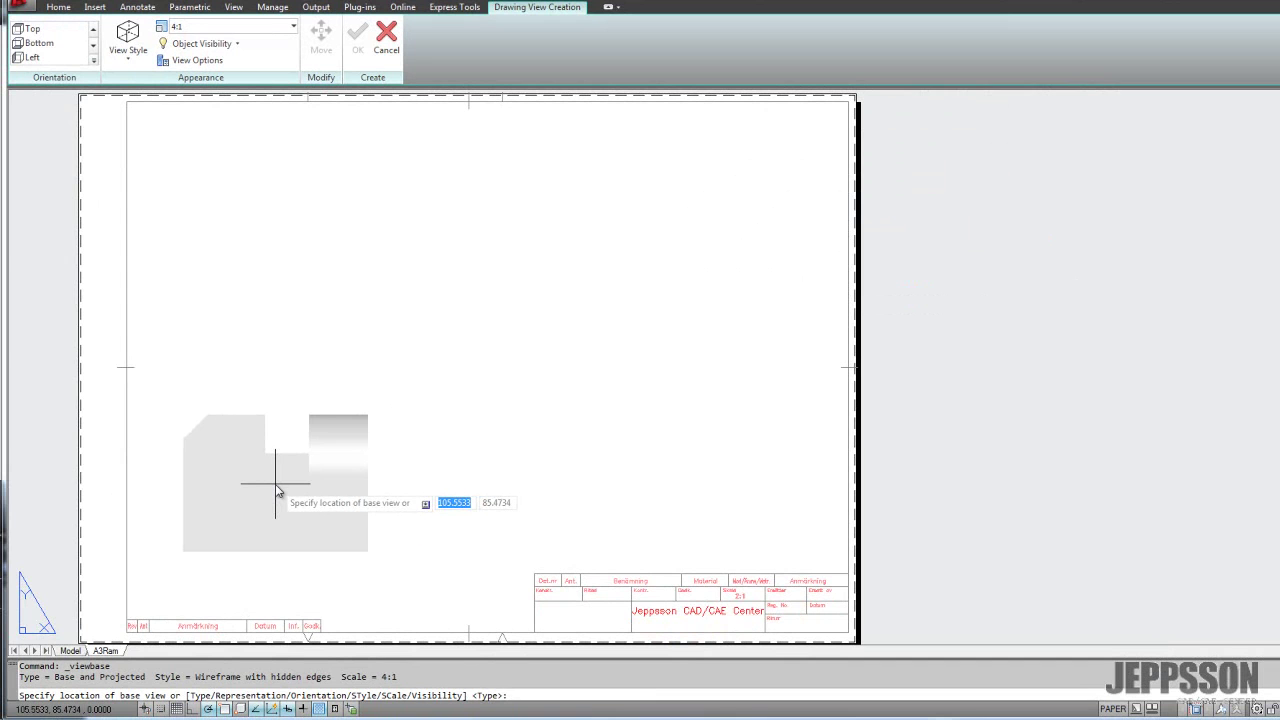
right_click(275, 484)
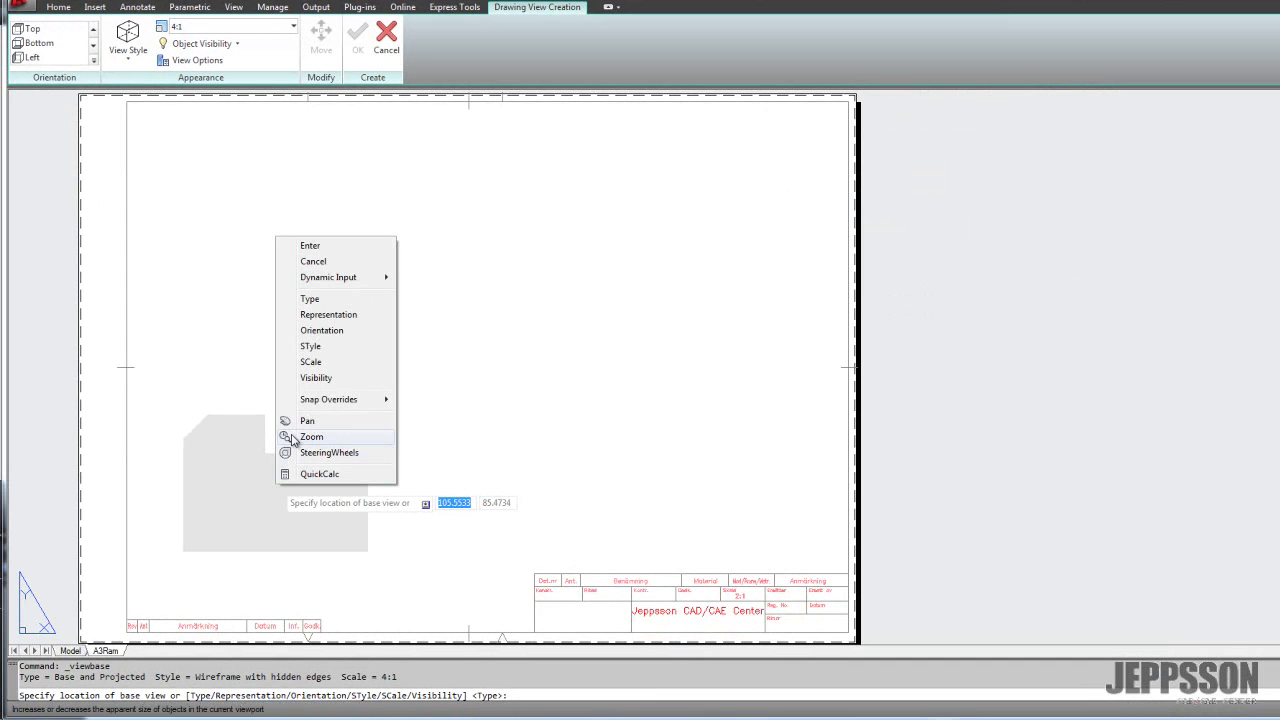
left_click(310, 362)
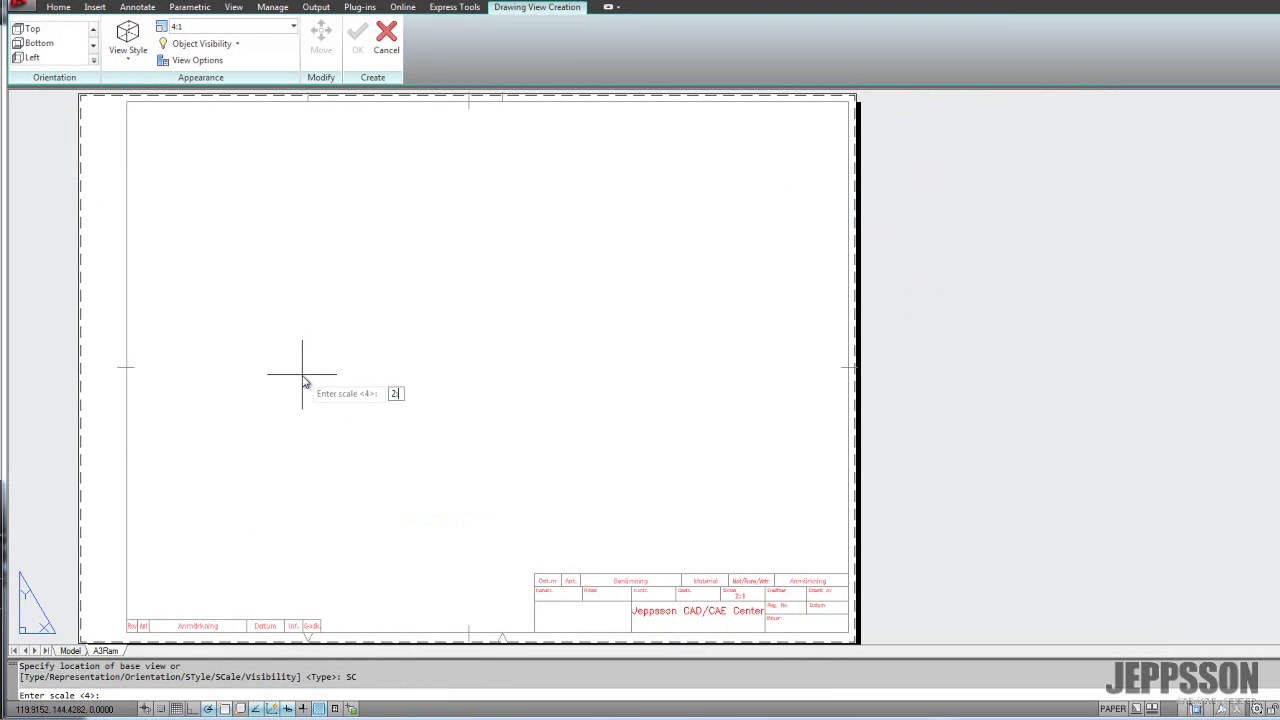
key("Return")
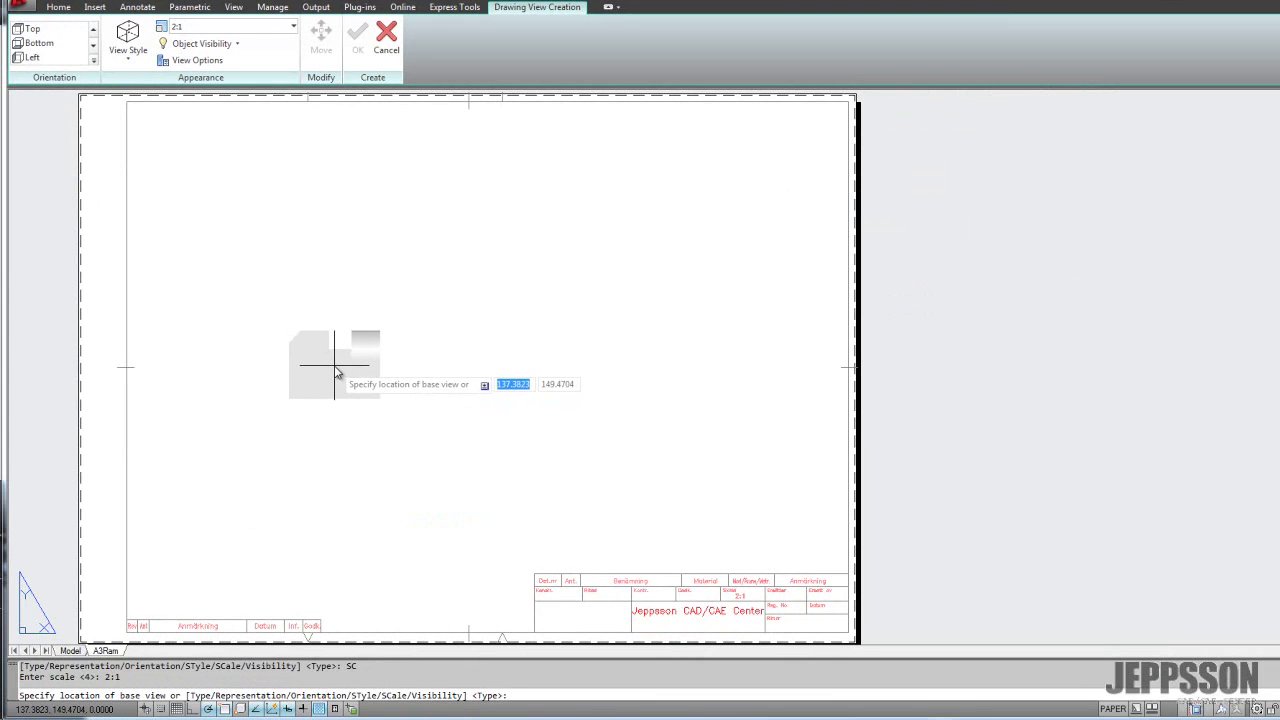
left_click(336, 372)
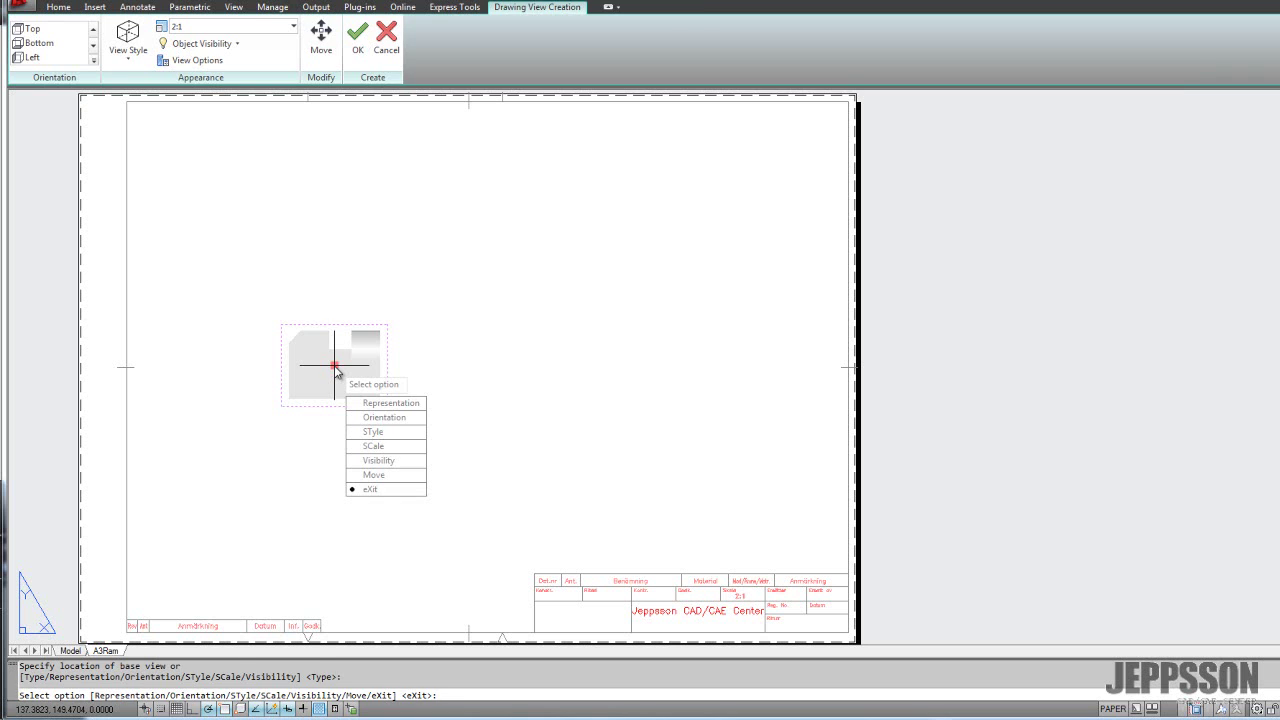
key("Return")
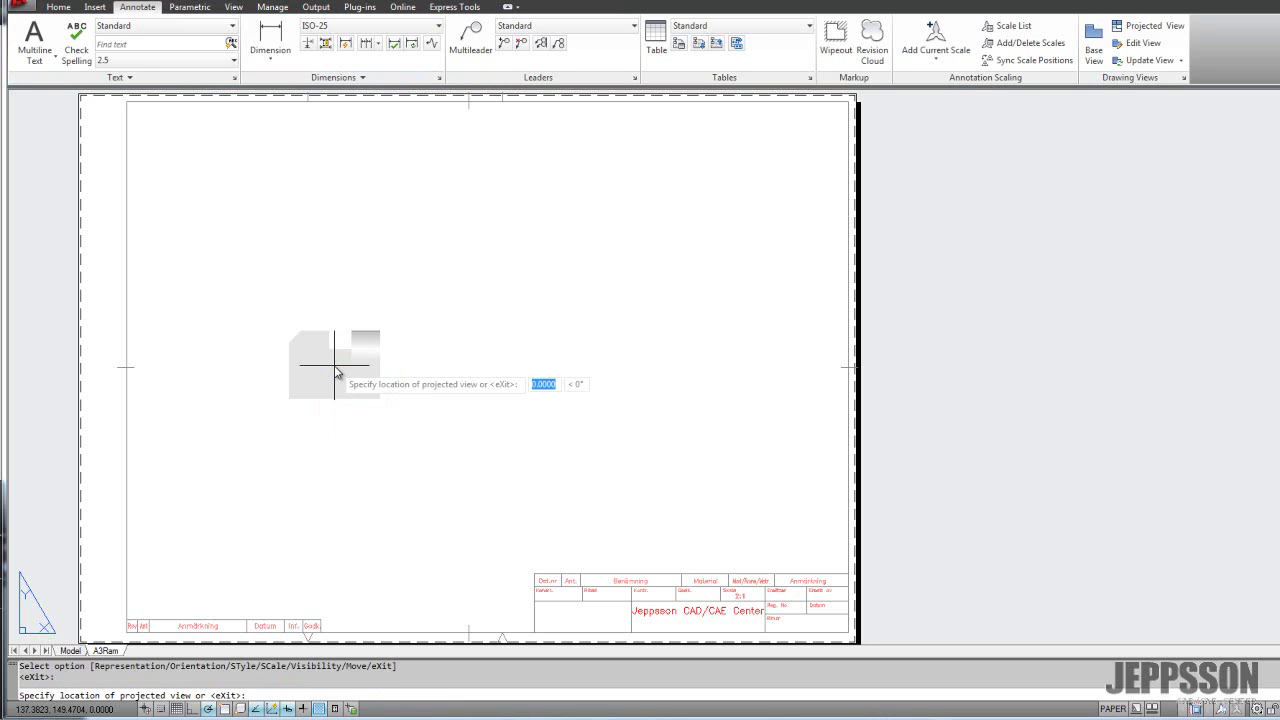
Project views above, right and at all four corners of the base view, then edit the base view
left_click(333, 260)
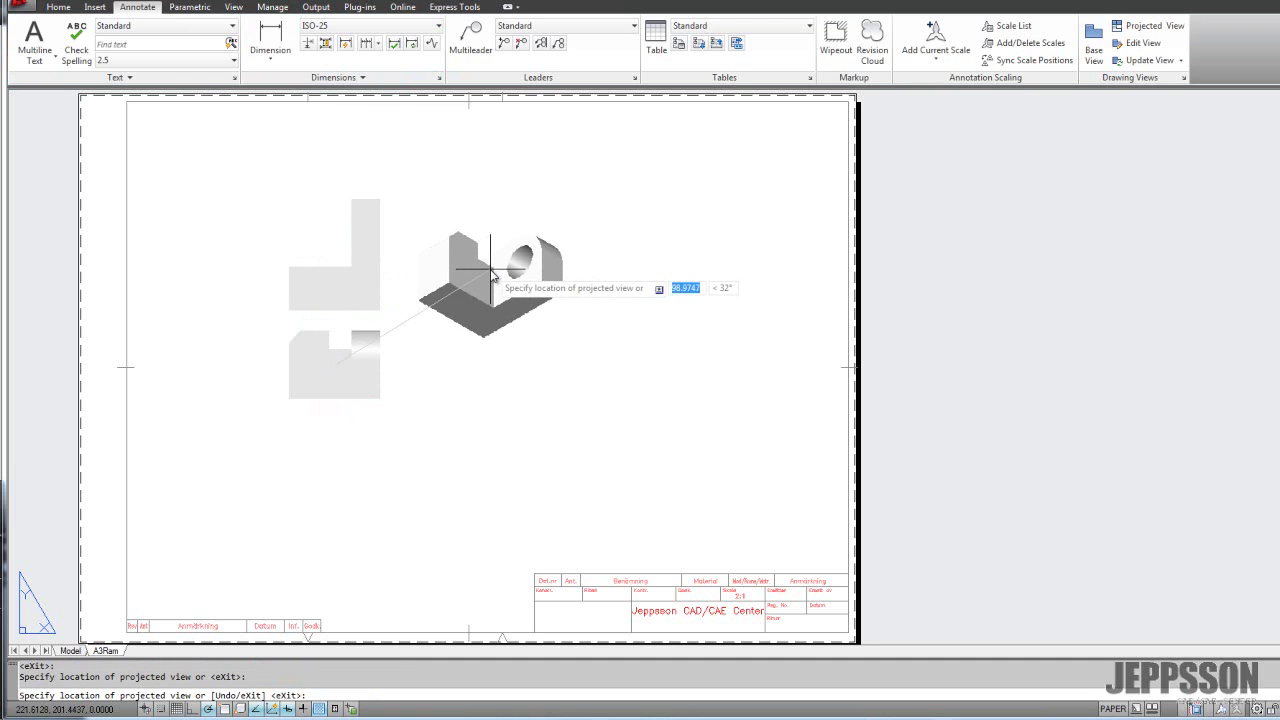
left_click(490, 269)
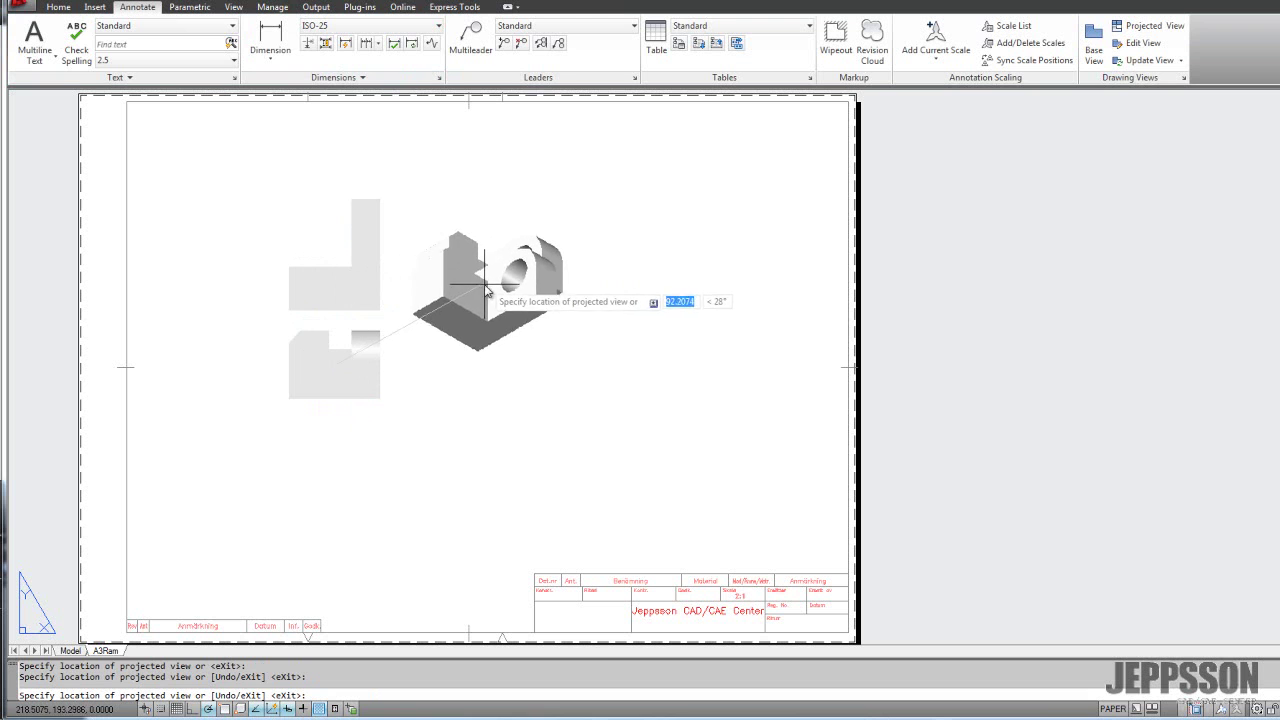
left_click(489, 368)
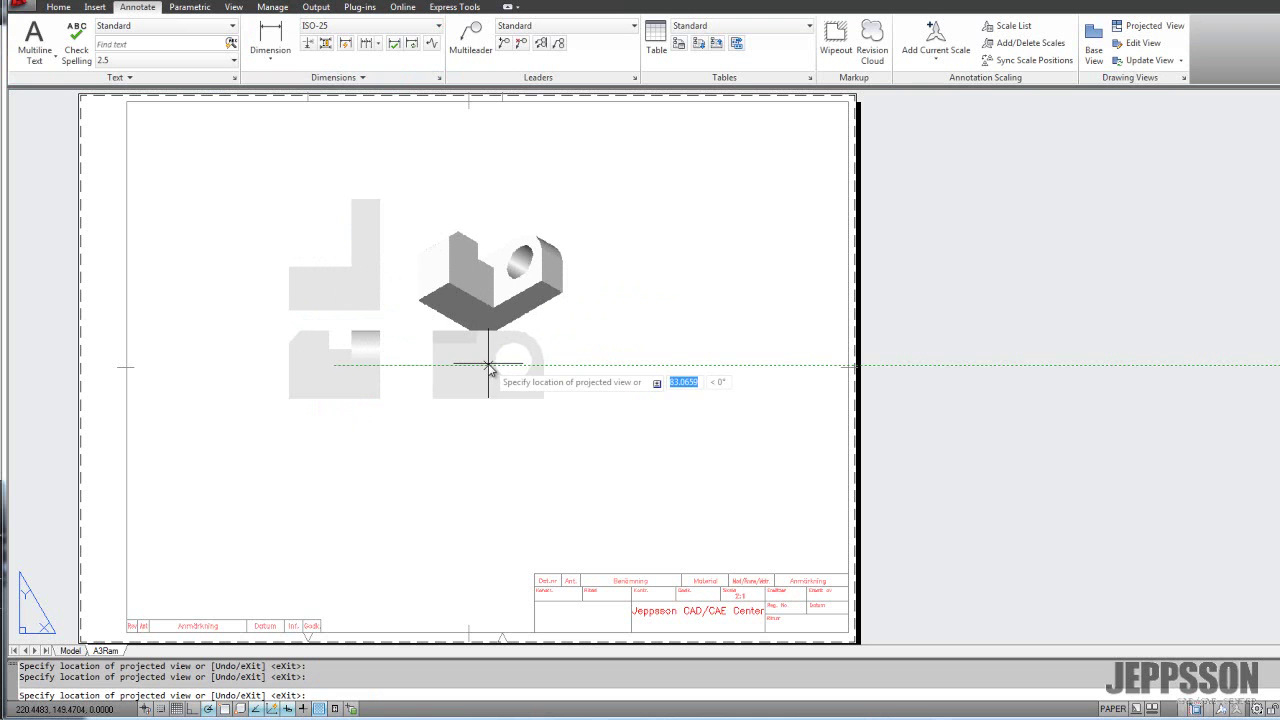
left_click(476, 490)
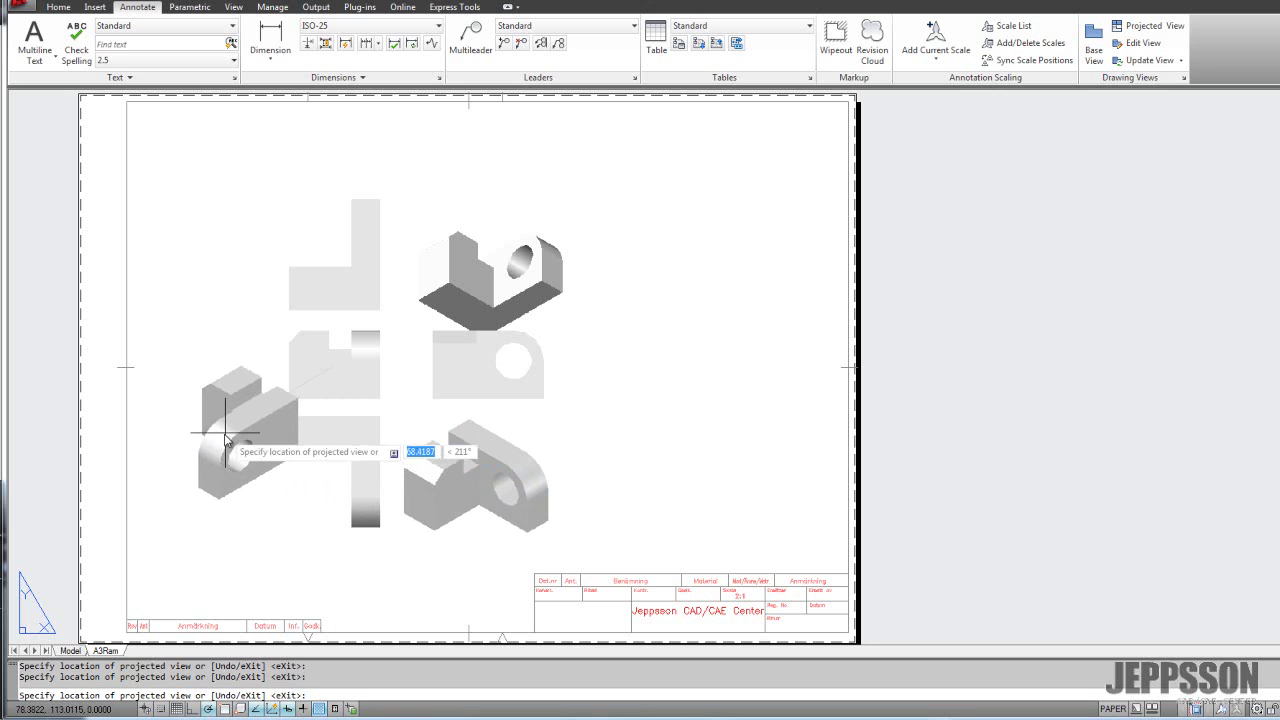
left_click(197, 485)
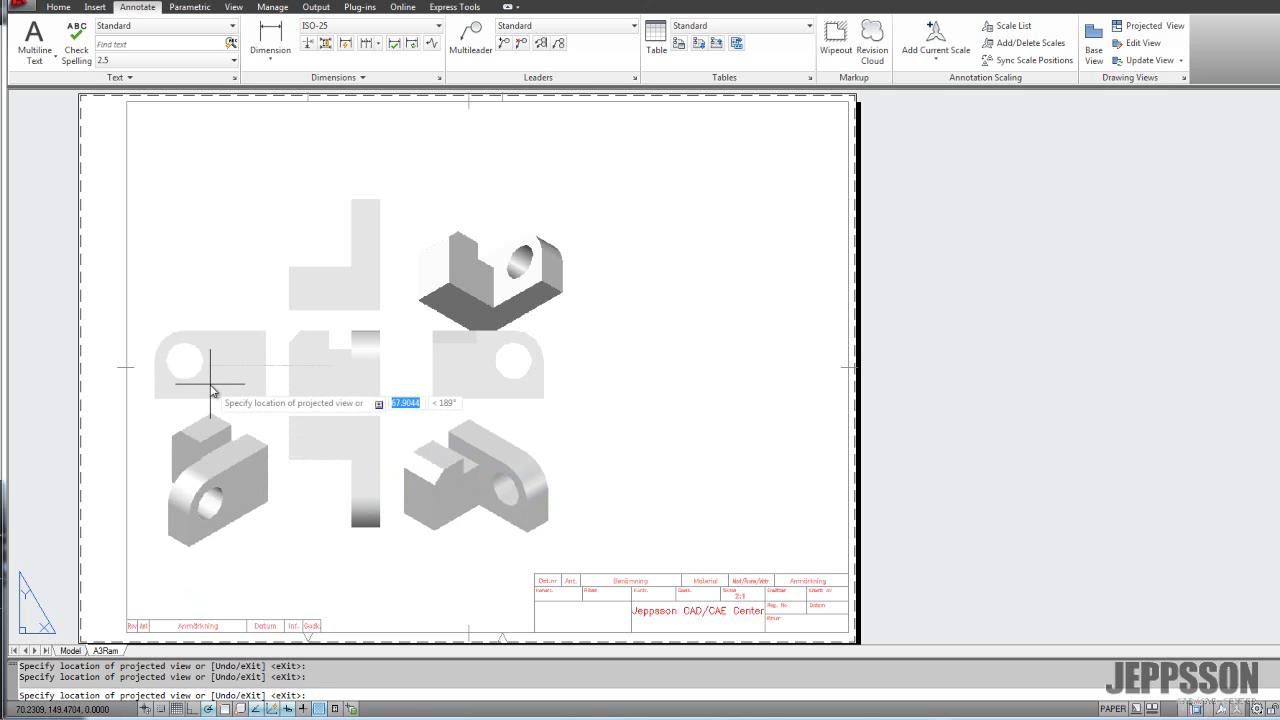
left_click(204, 227)
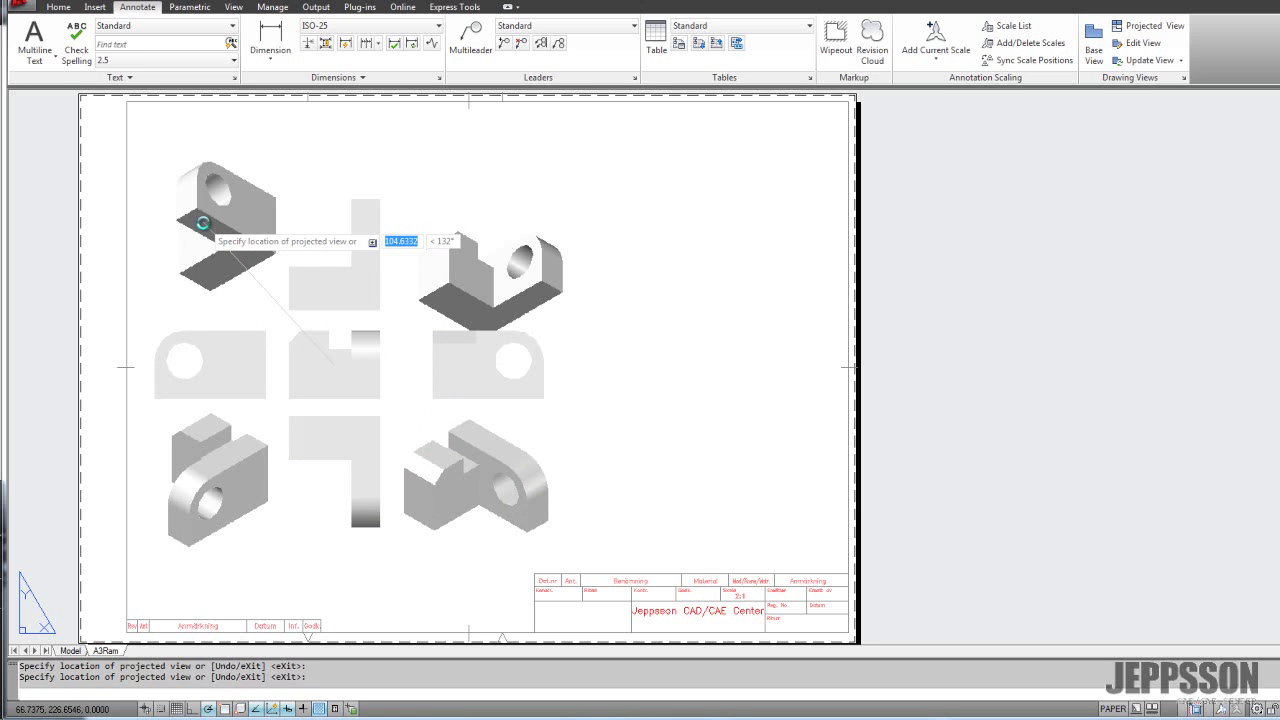
key("Return")
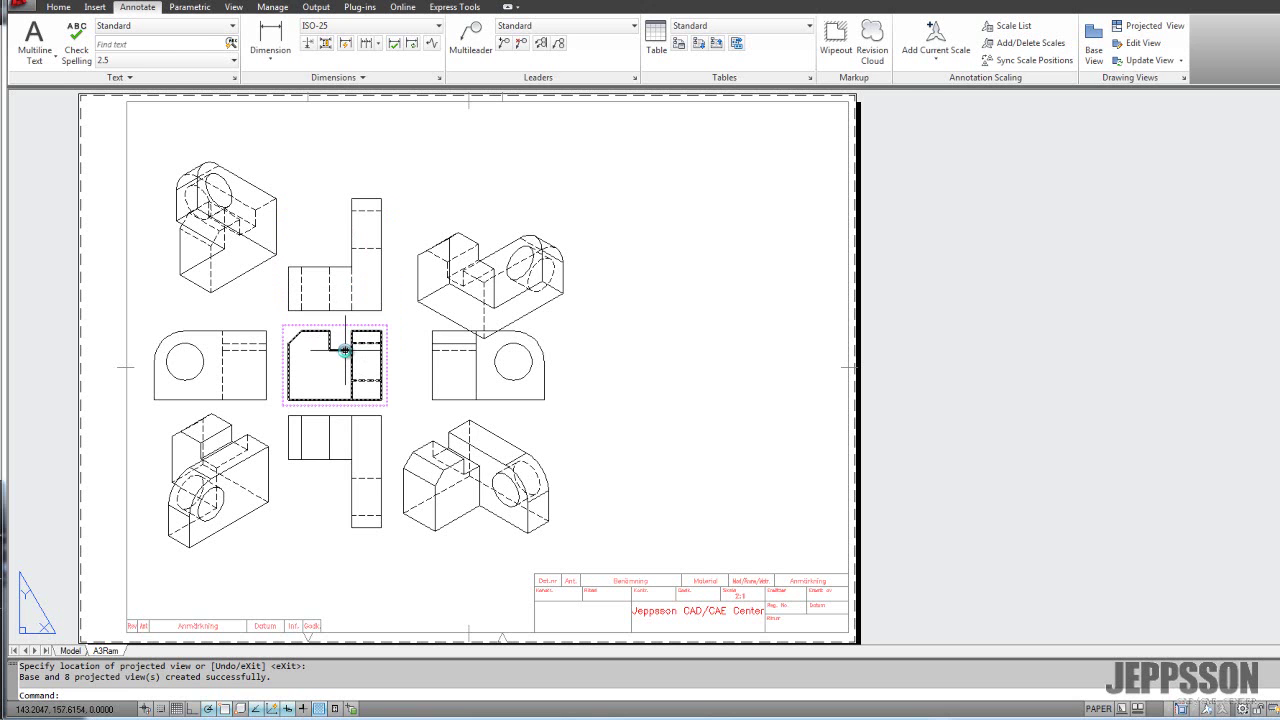
double_click(344, 350)
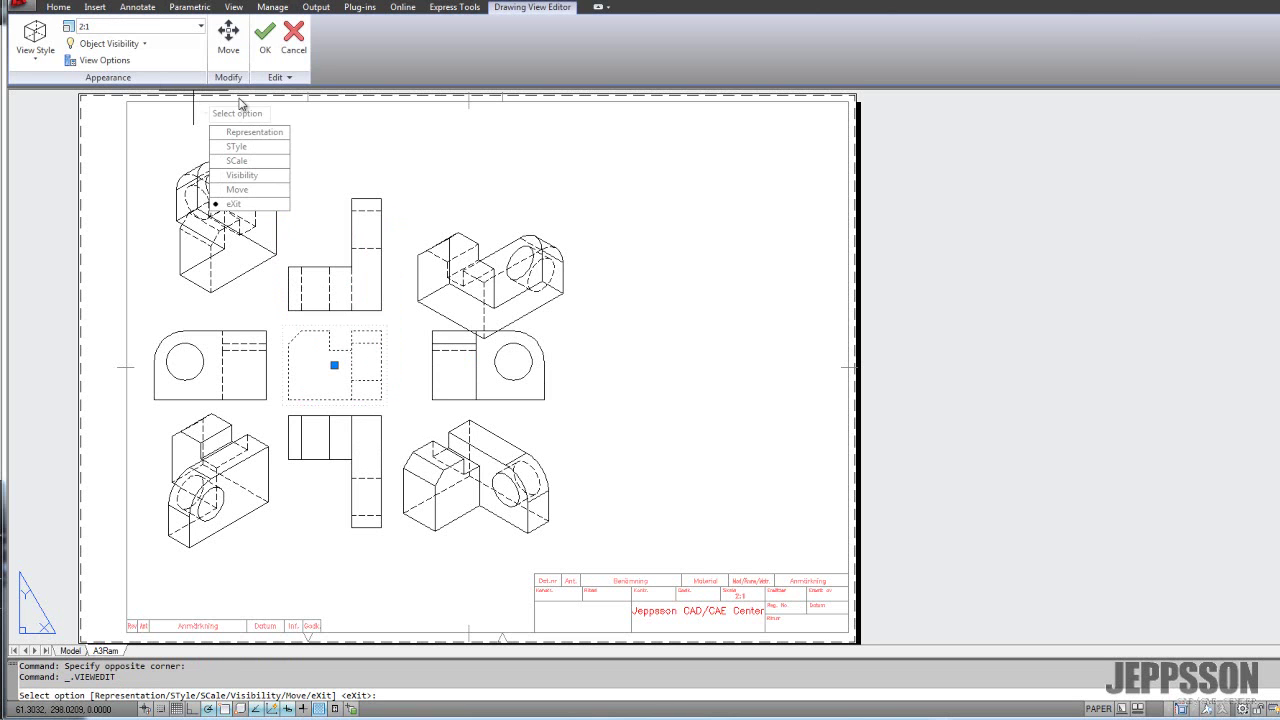
Change the drawing views' style from Wireframe to Shaded and exit the view editor
left_click(35, 58)
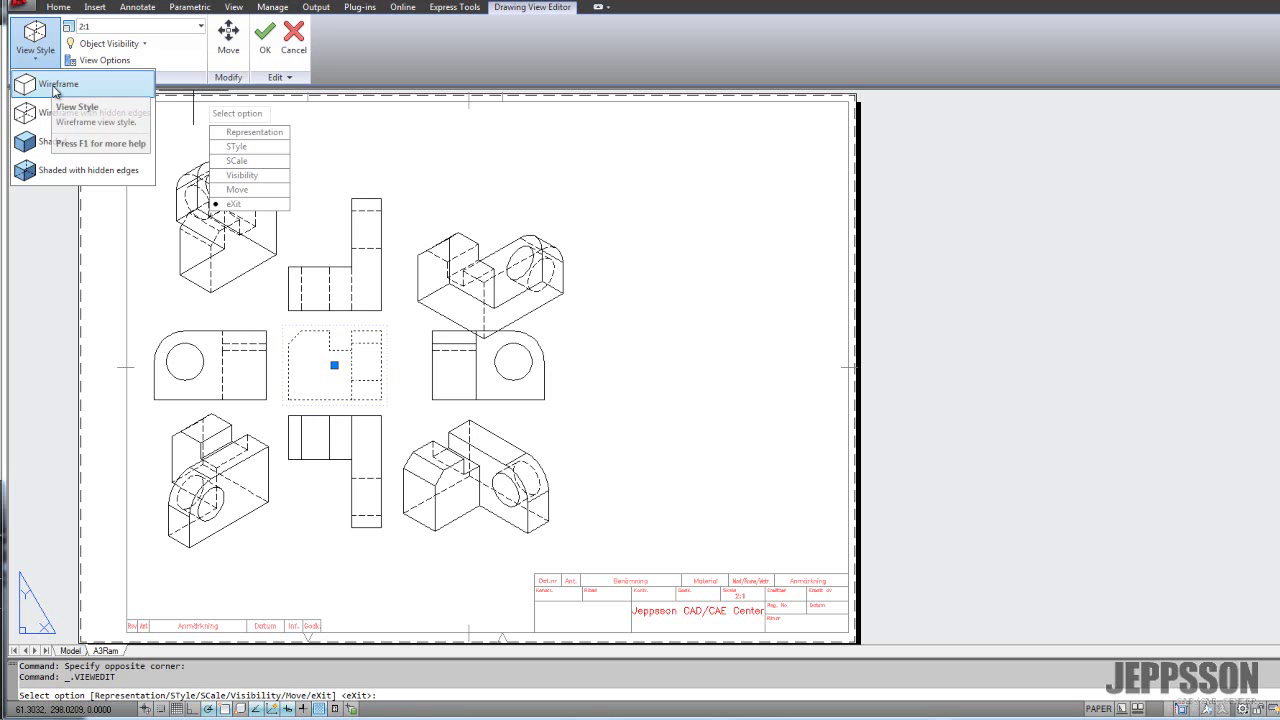
left_click(55, 85)
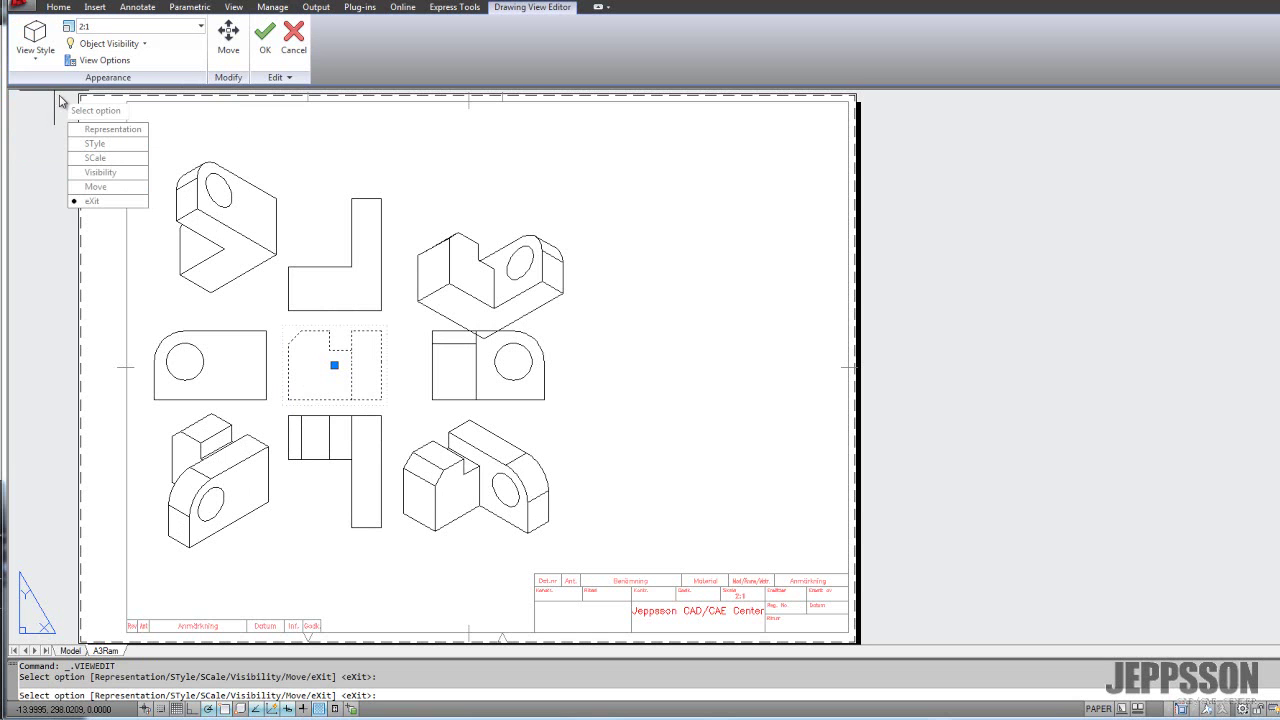
left_click(43, 60)
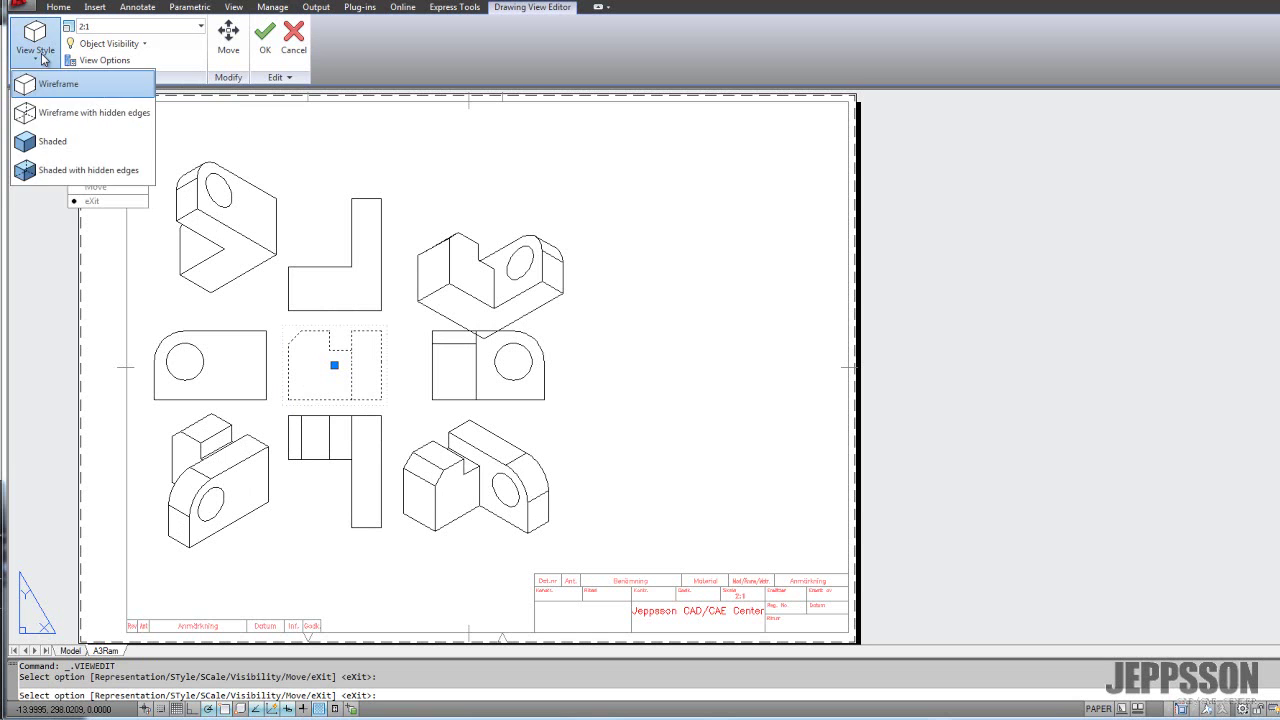
left_click(37, 142)
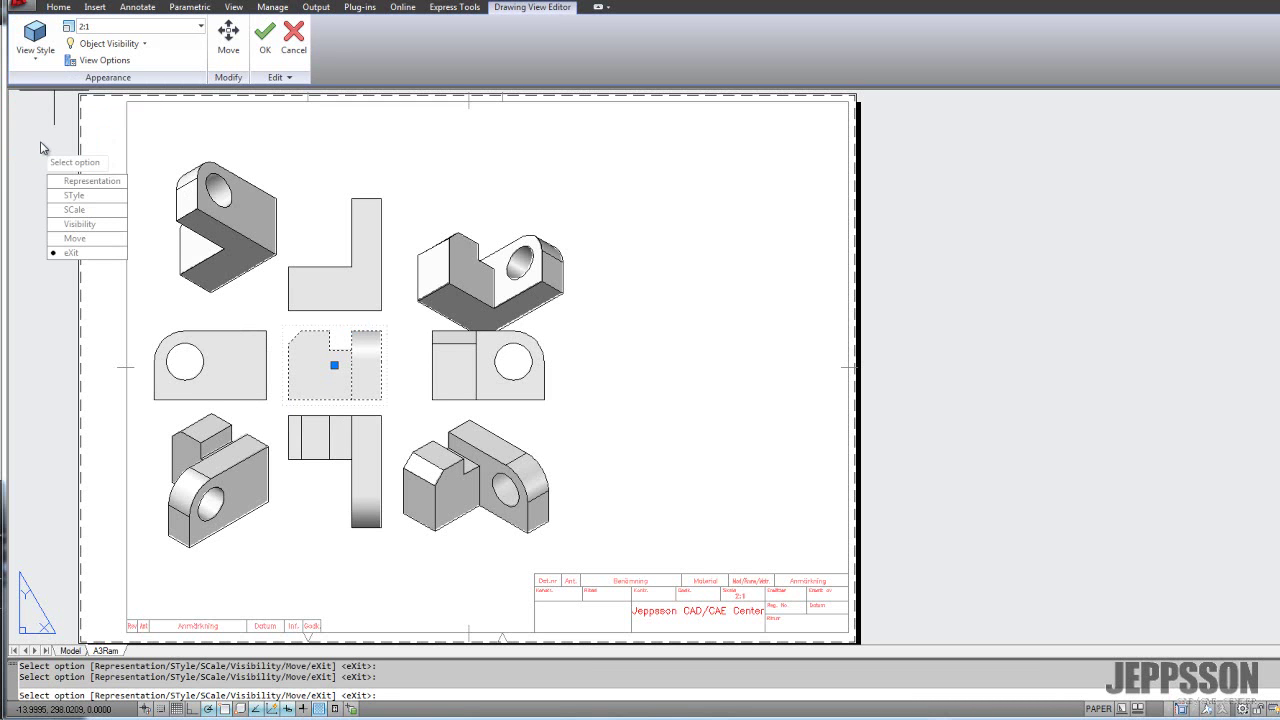
key("Escape")
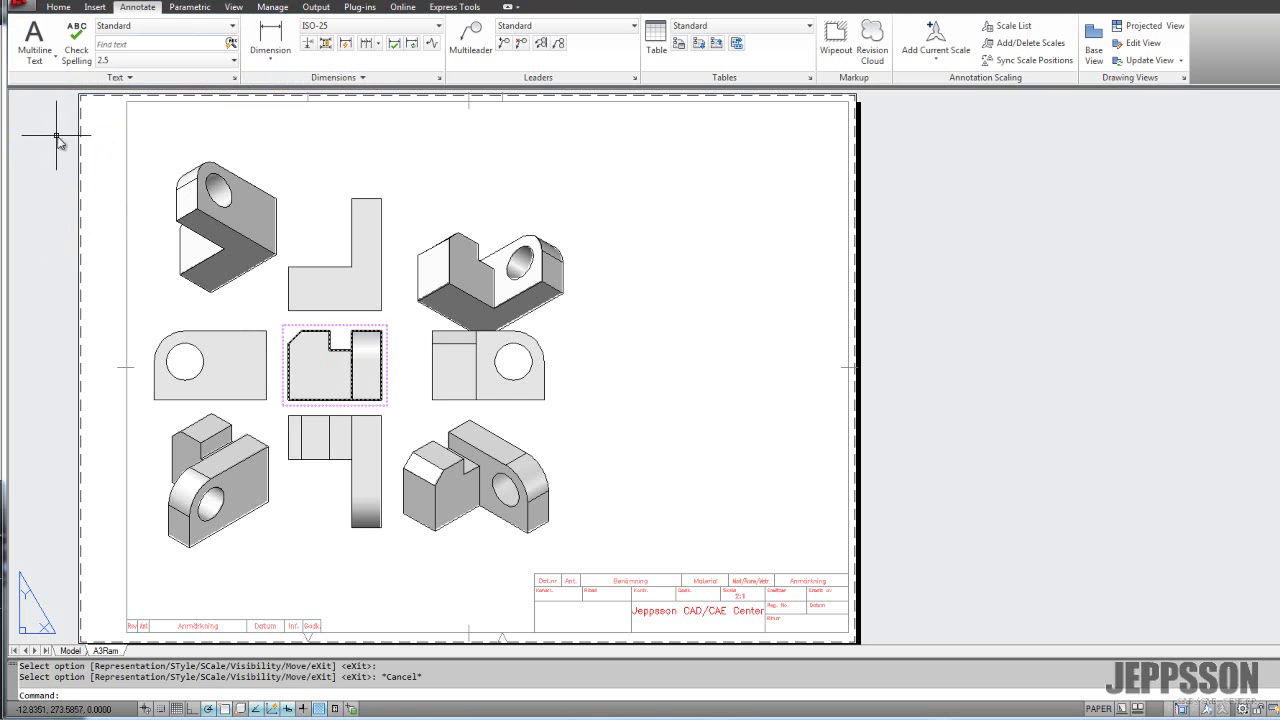
Set the top-centre L-shaped view to Wireframe in the view editor, then cancel the edit
left_click(324, 267)
left_click(250, 218)
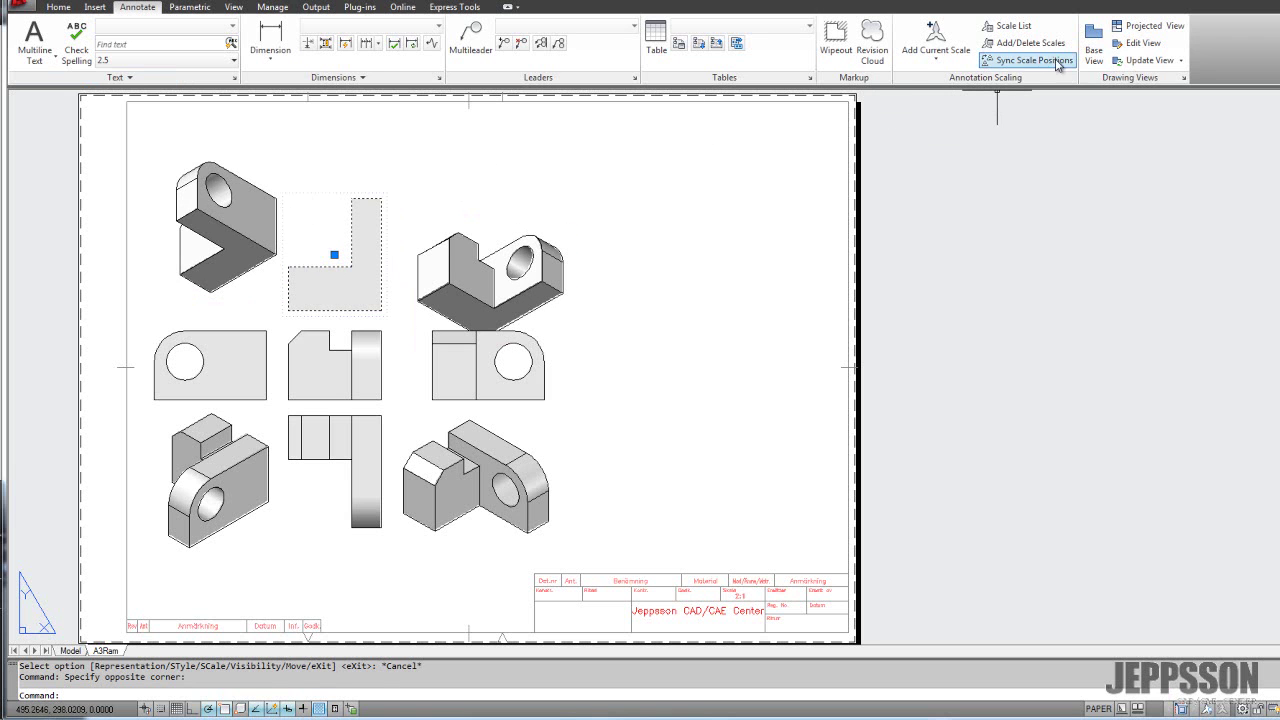
left_click(1130, 43)
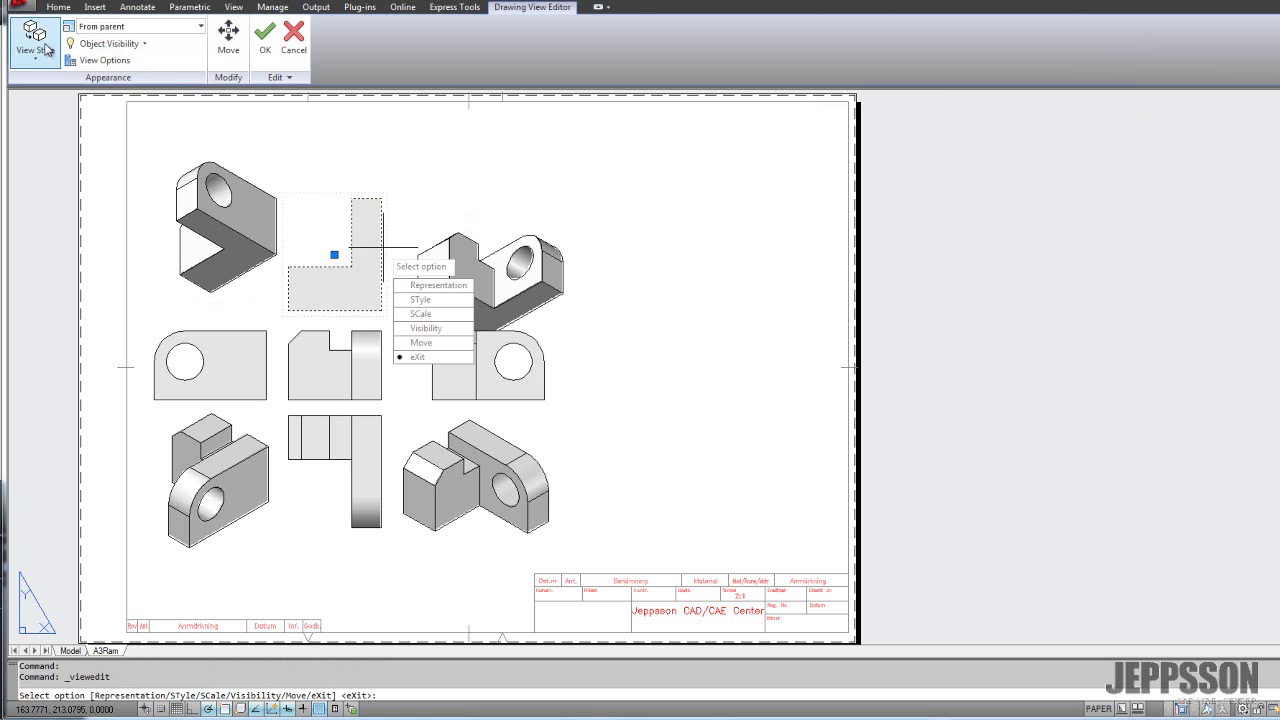
left_click(40, 50)
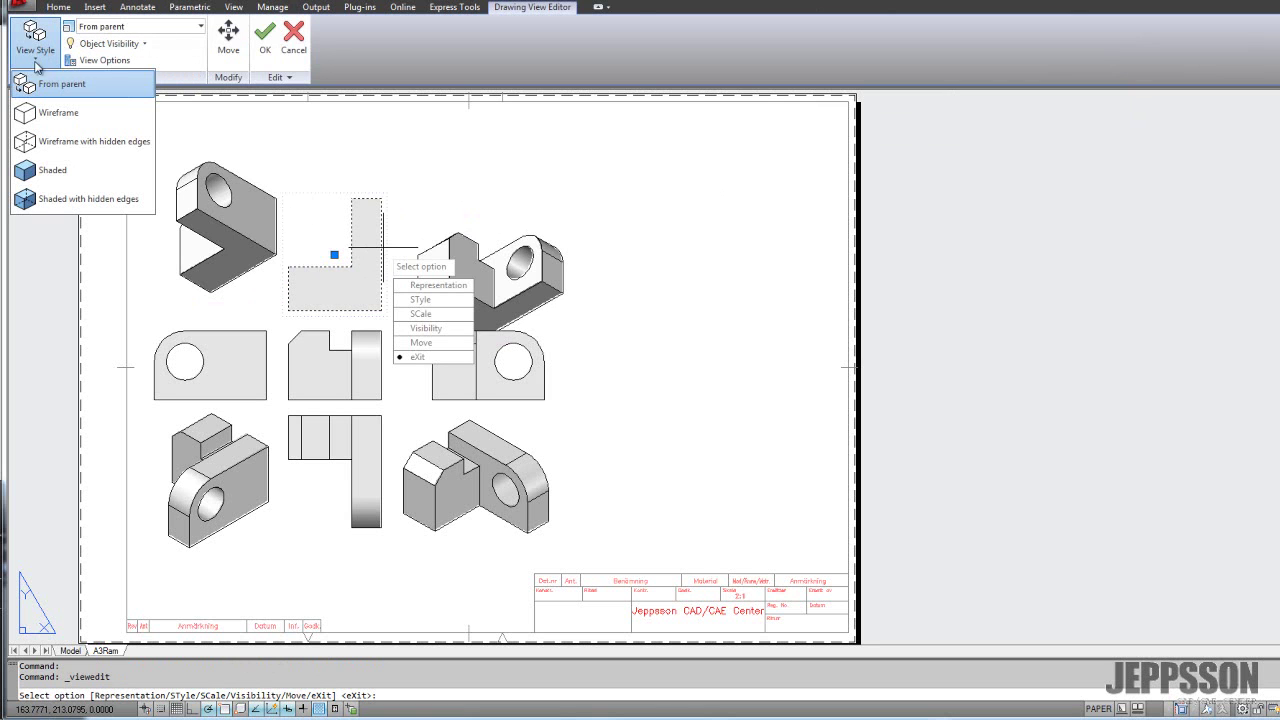
left_click(35, 113)
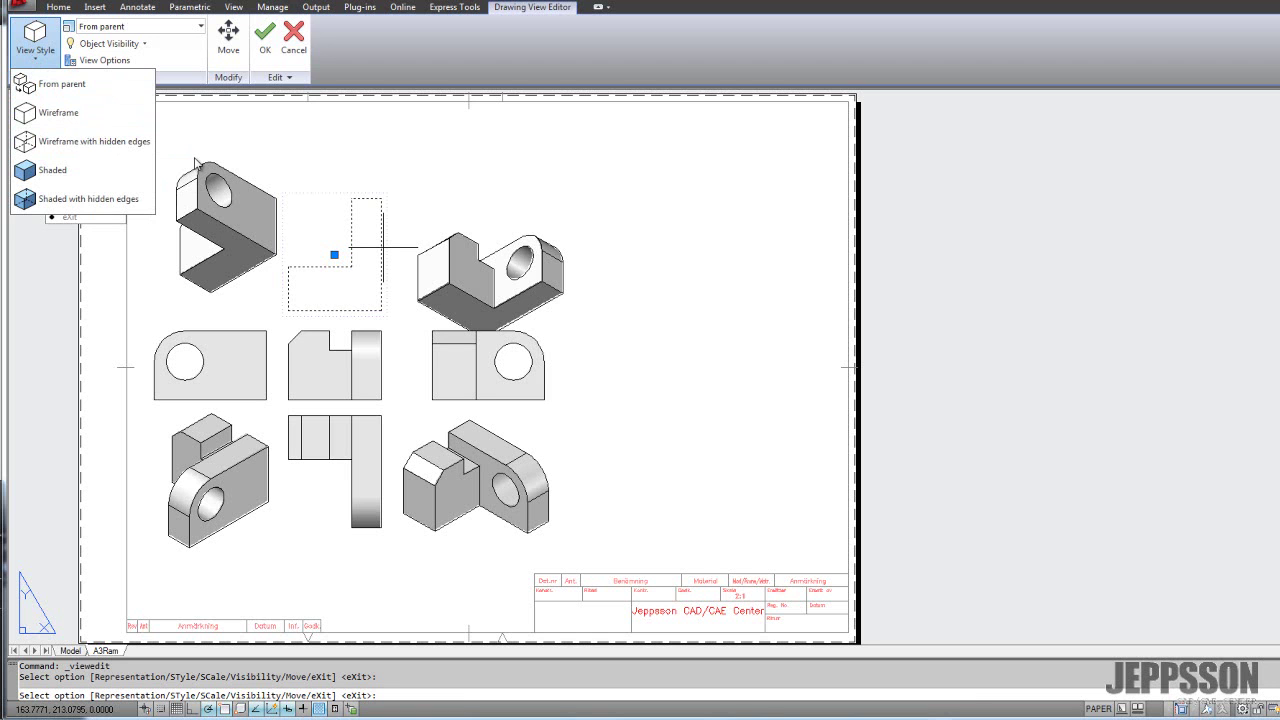
left_click(360, 238)
right_click(405, 253)
left_click(440, 286)
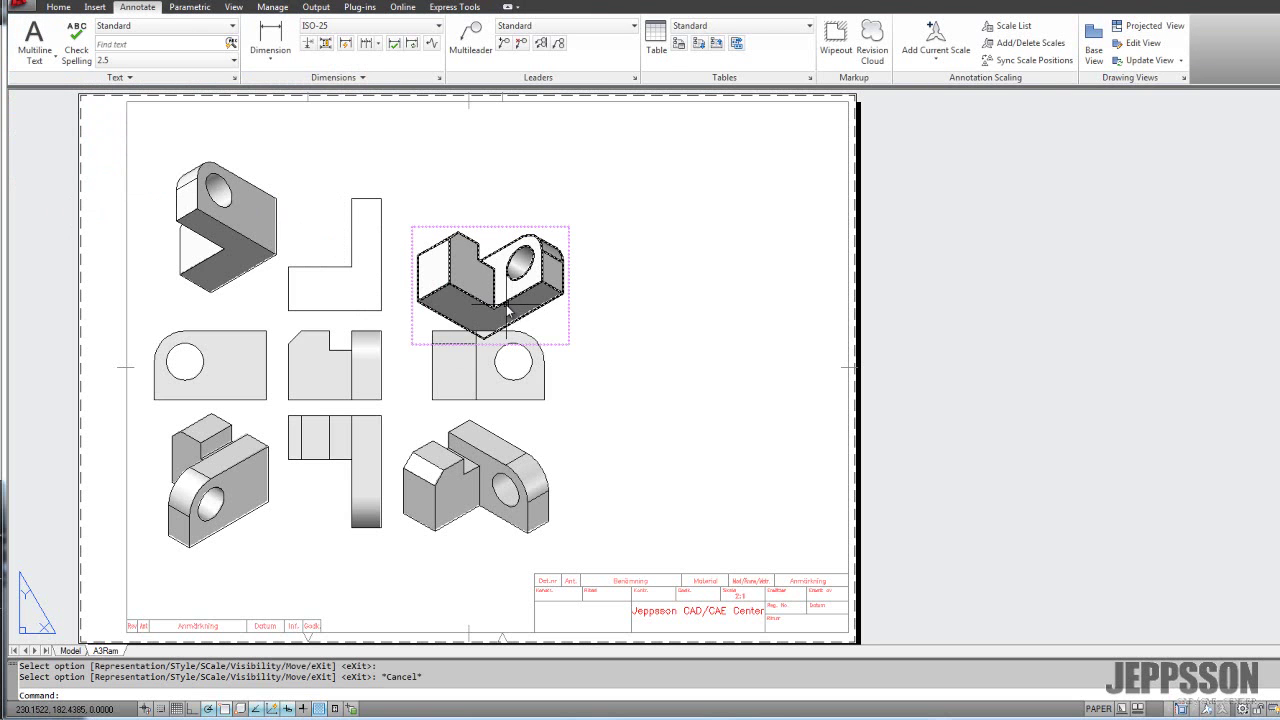
Move the top-right isometric view slightly upward with the M (MOVE) command
type("m")
key("Return")
left_click(505, 311)
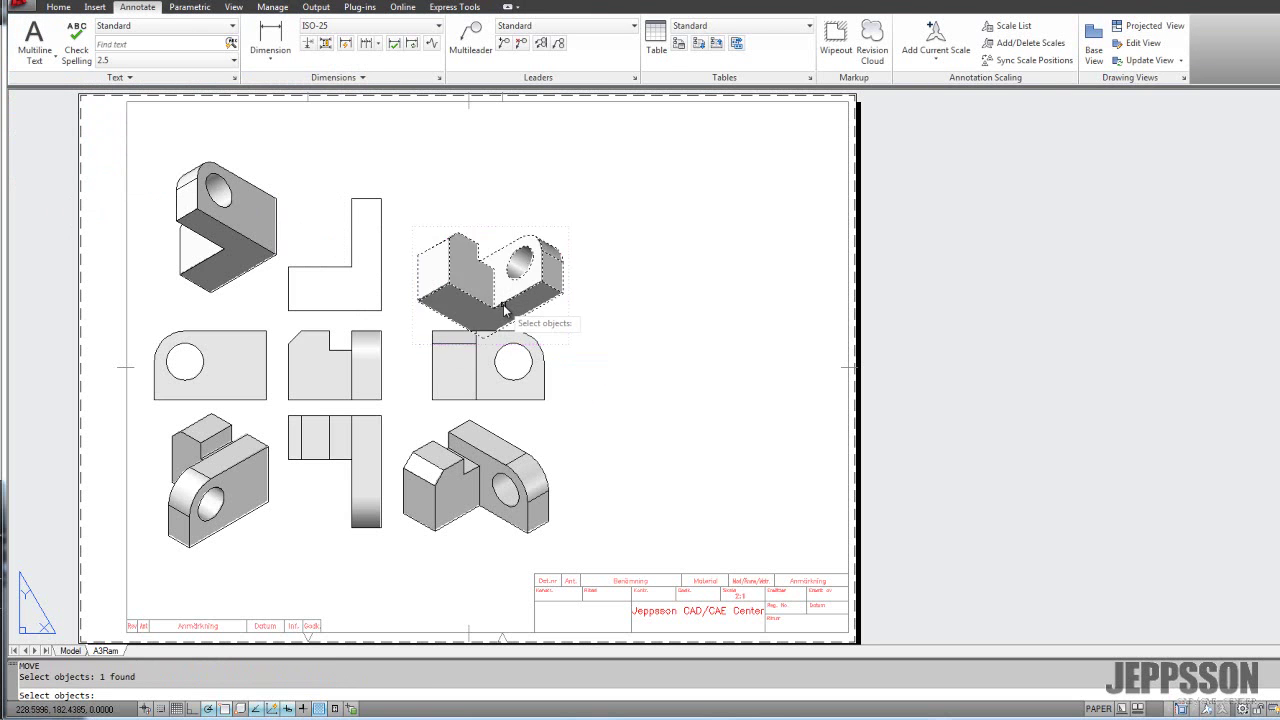
key("Return")
left_click(494, 312)
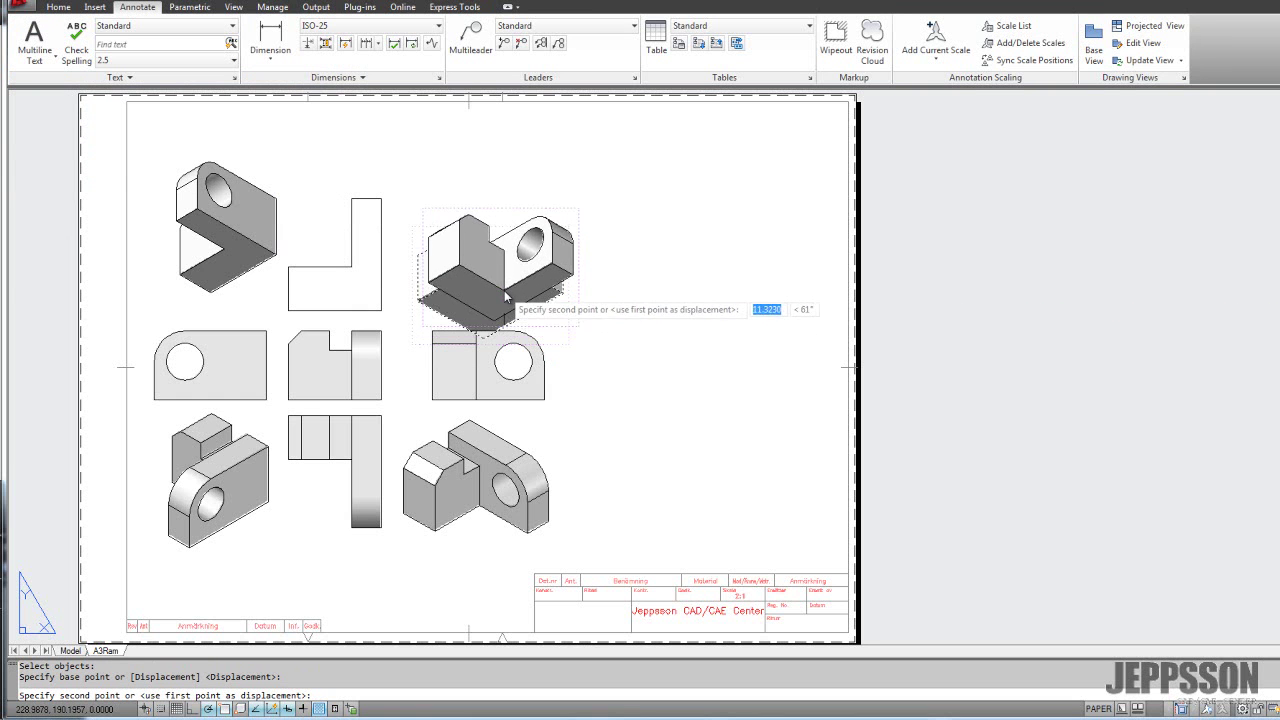
left_click(491, 278)
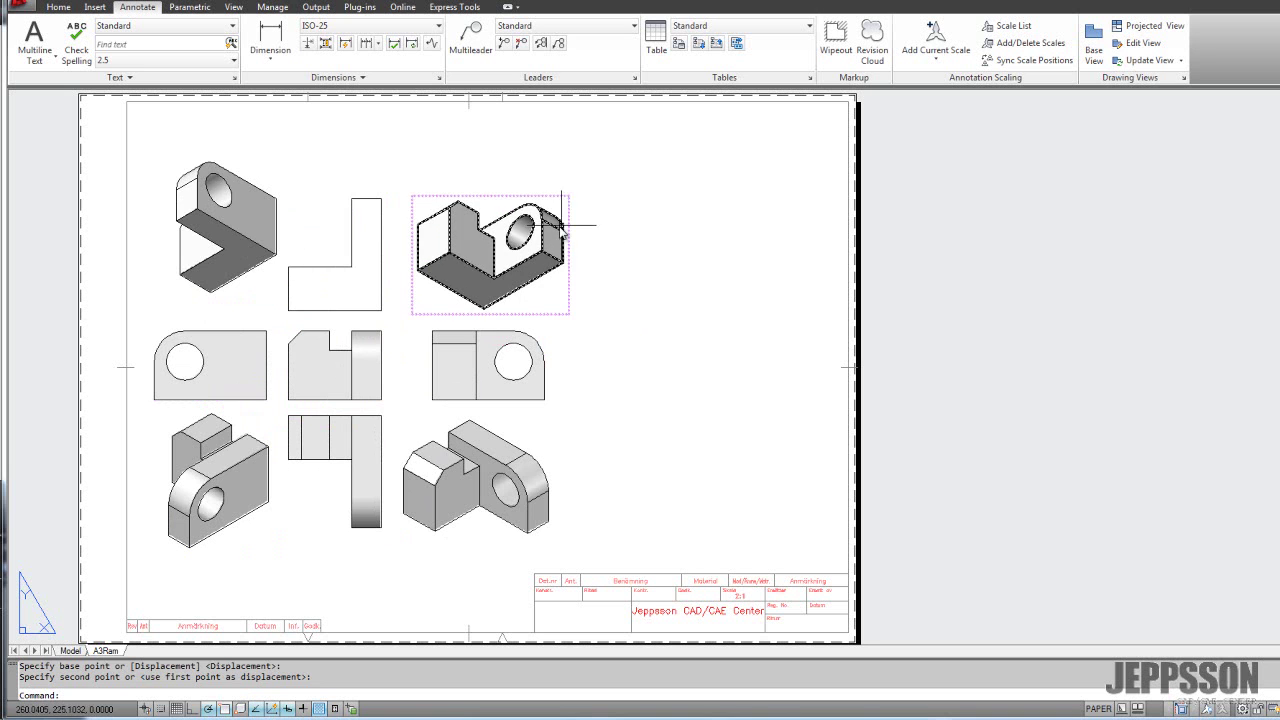
Project new views from the top-right and bottom-right isometric views, placed at the sheet's upper and lower right
left_click(1140, 27)
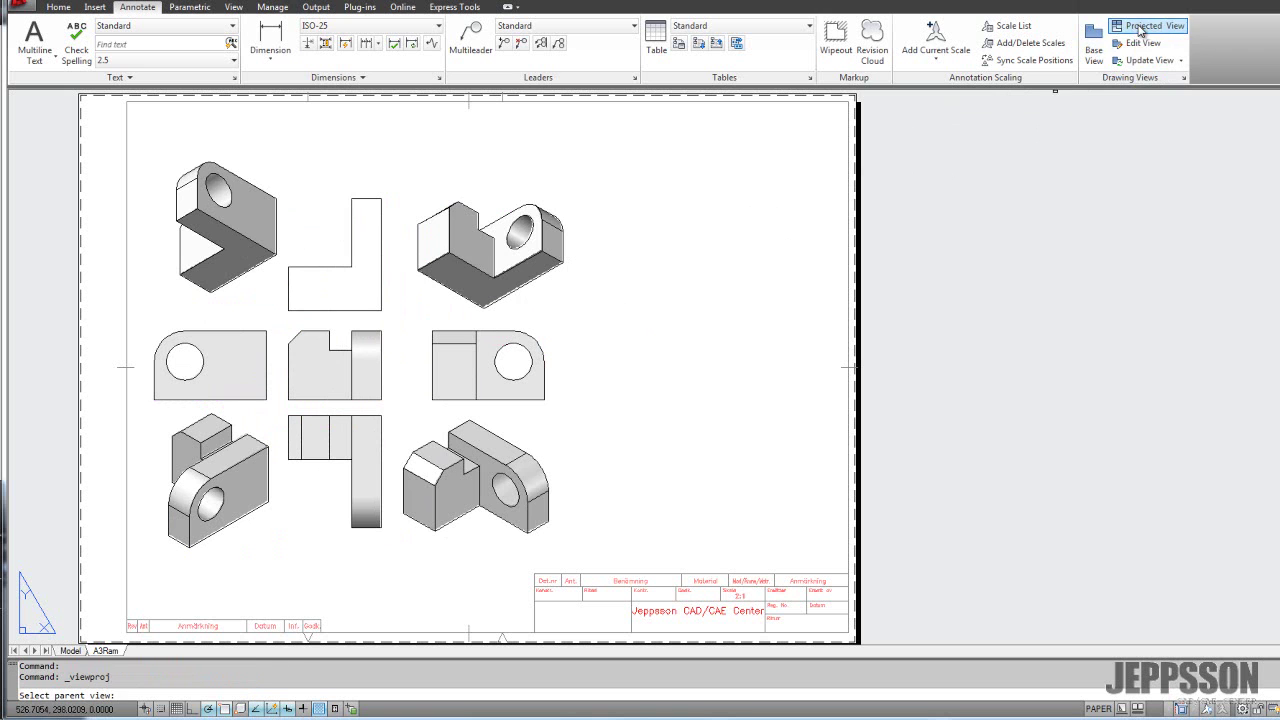
left_click(546, 233)
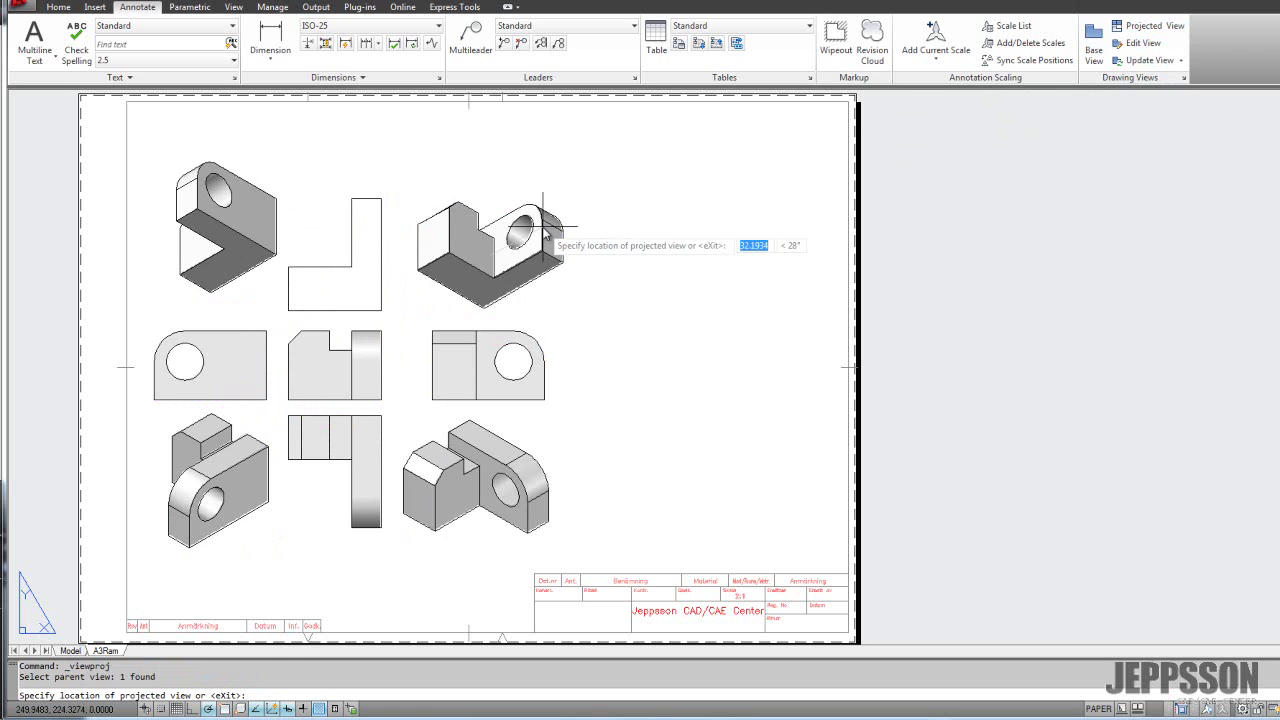
left_click(710, 242)
key("Return")
key("Return")
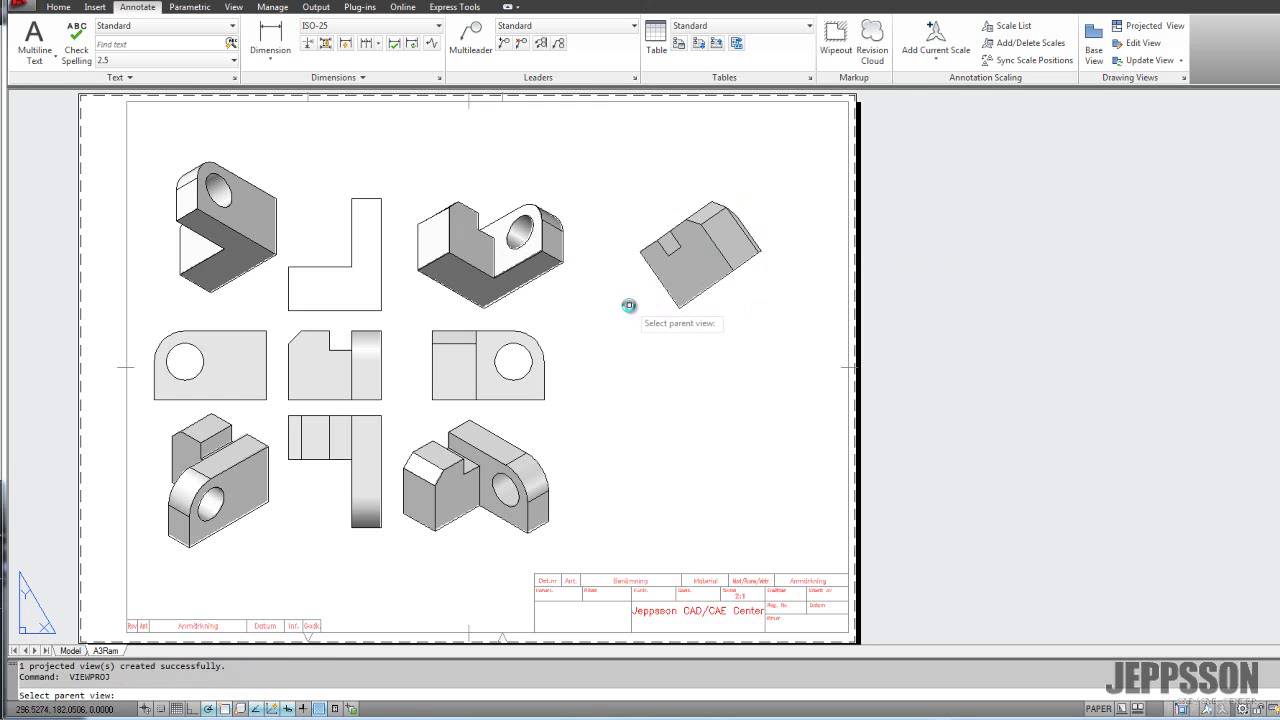
left_click(524, 444)
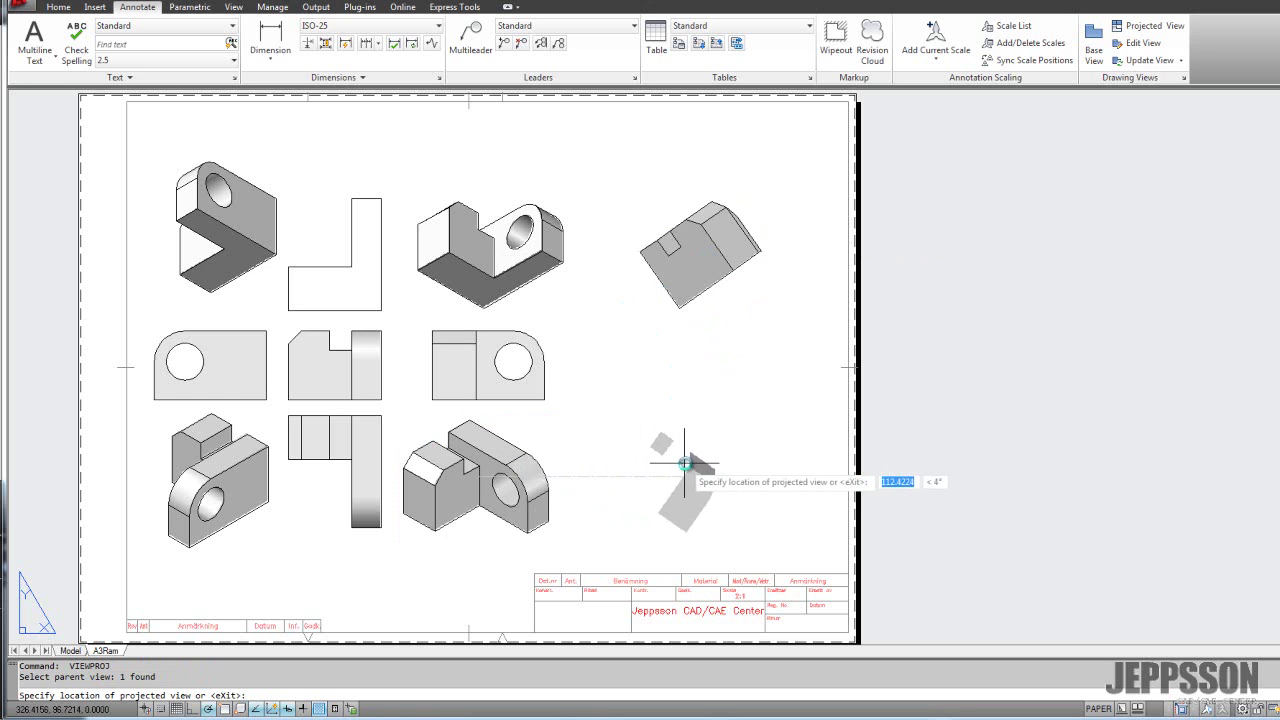
left_click(701, 462)
key("Return")
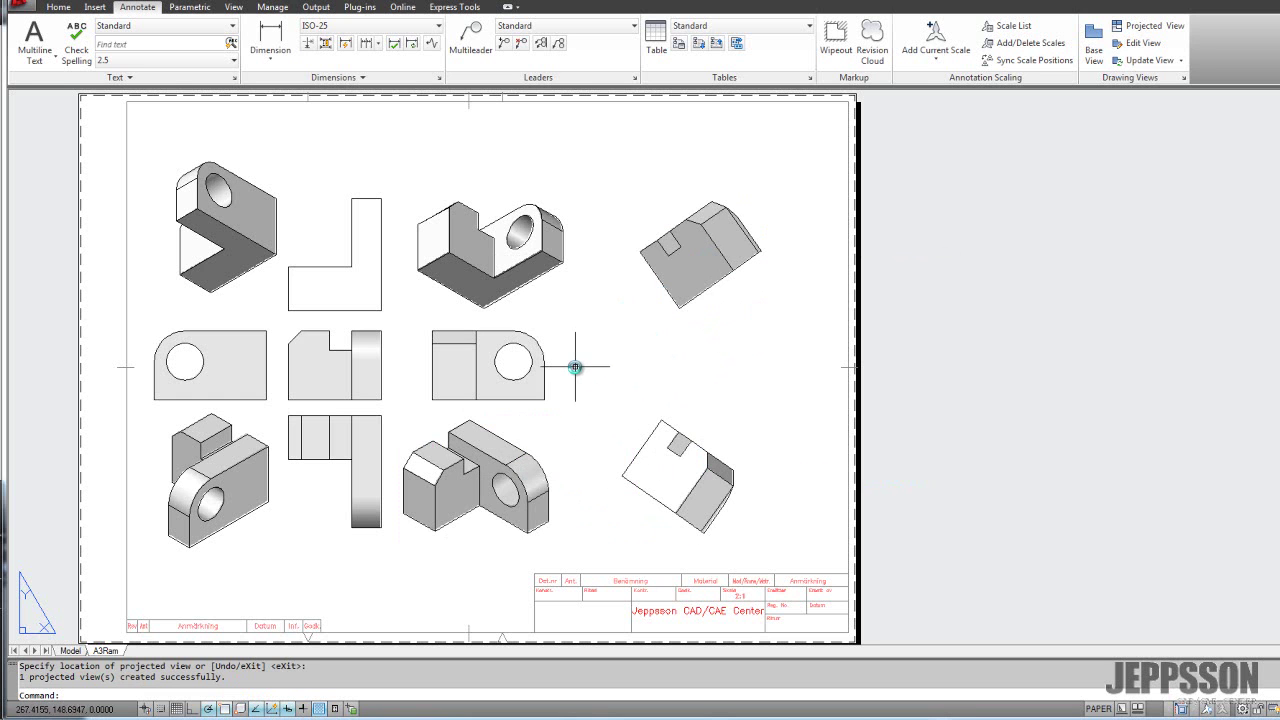